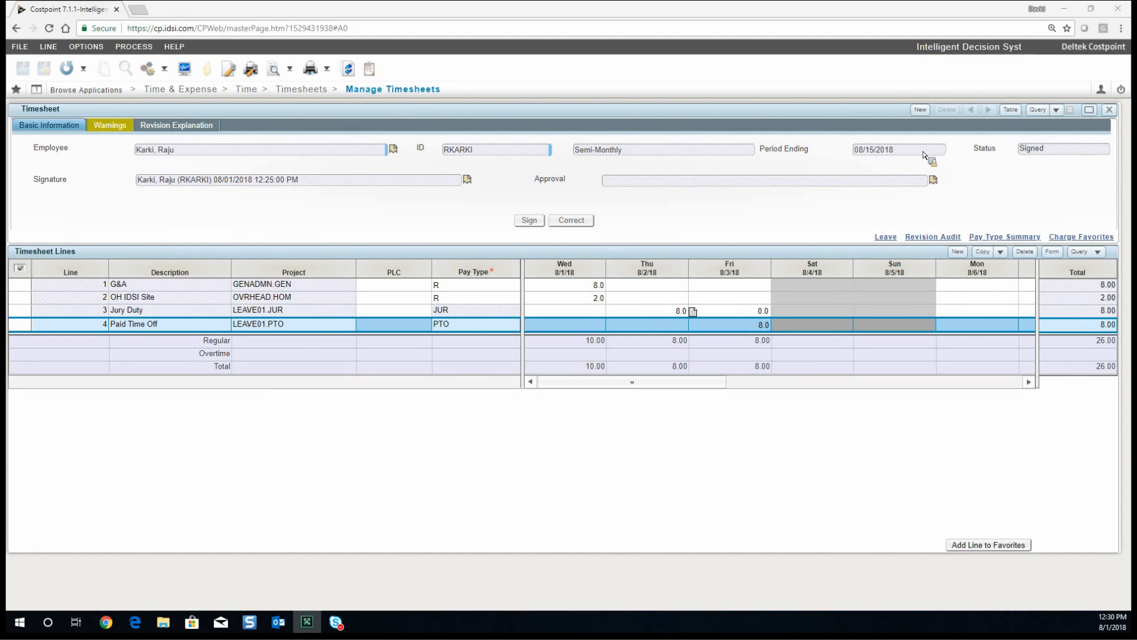
Close the Manage Timesheets application and open Manage/Approve Timesheets.
left_click(1109, 114)
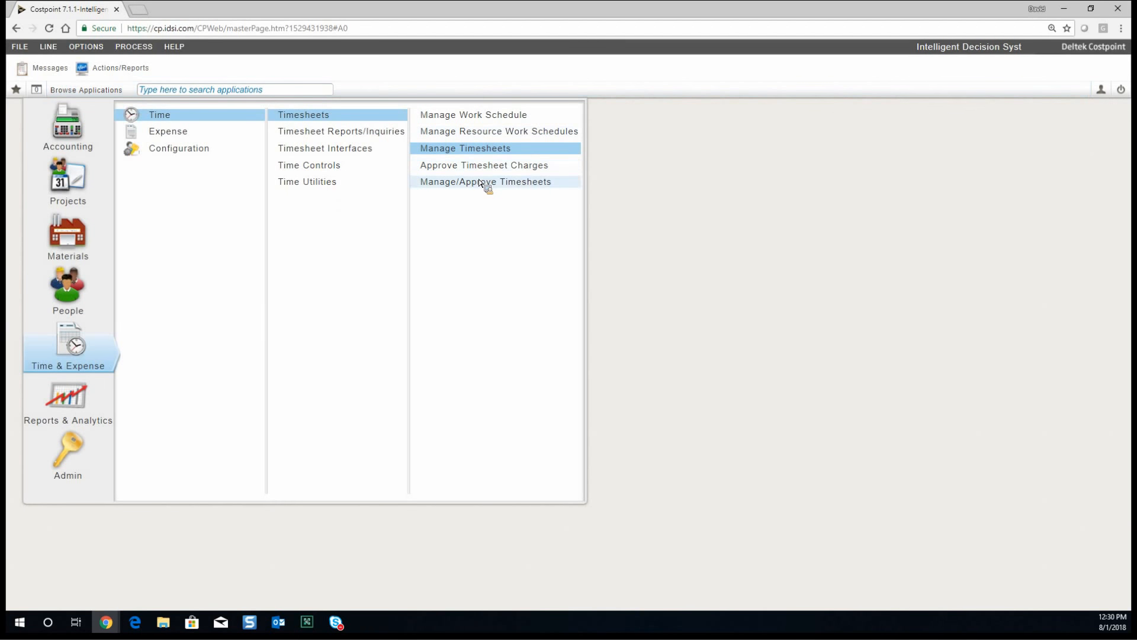
left_click(467, 151)
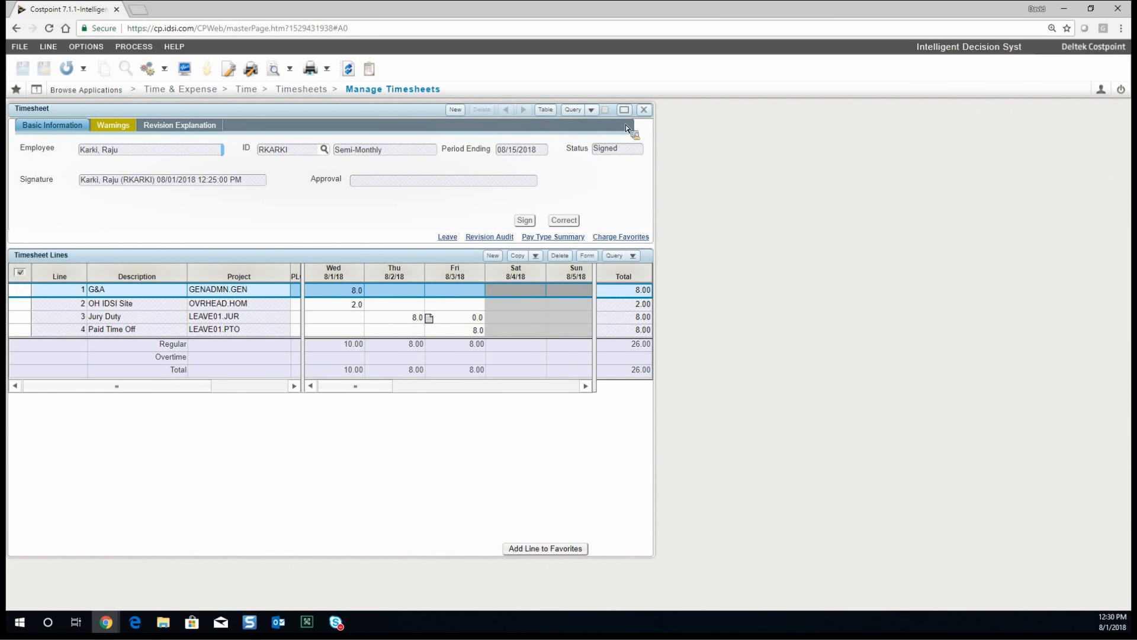
left_click(644, 111)
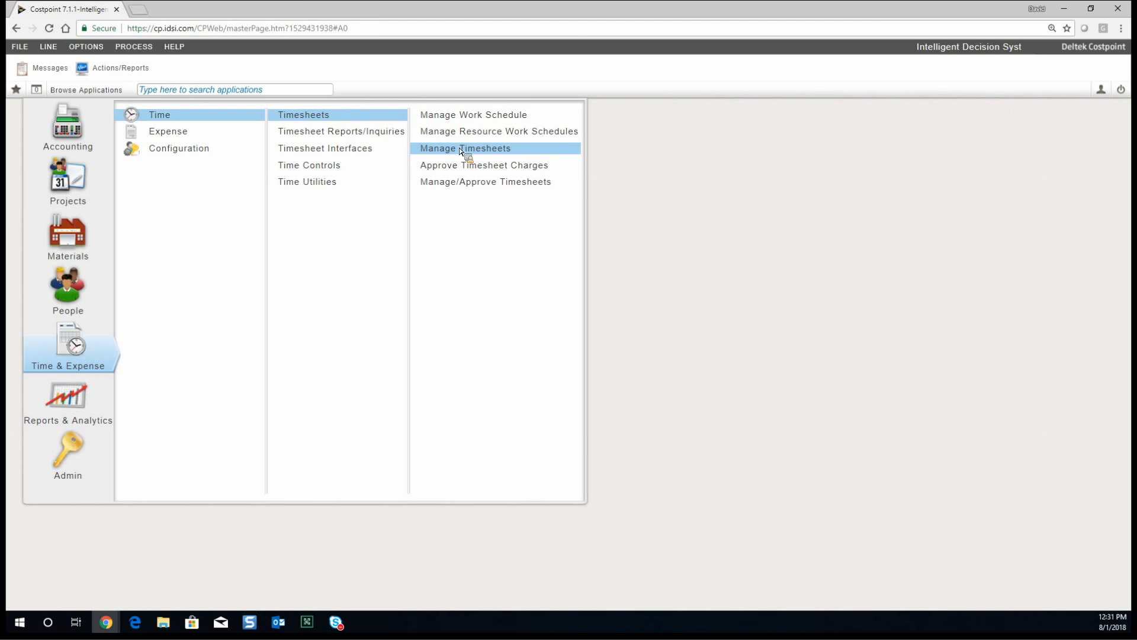
left_click(481, 182)
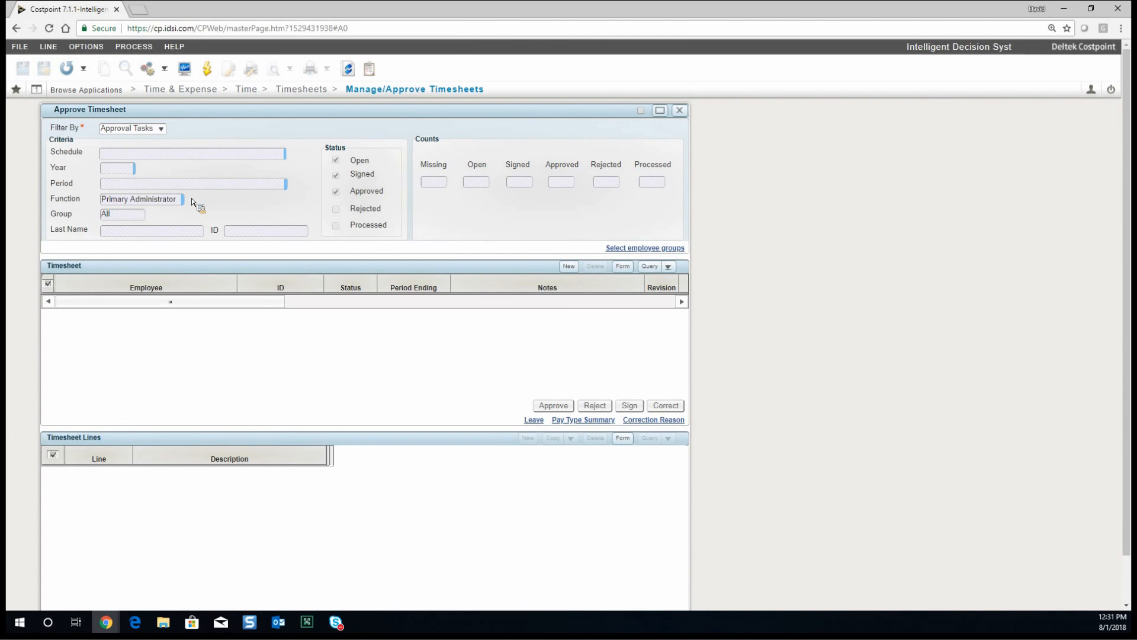
Filter the timesheets by Status and choose Semi-Monthly as the schedule.
left_click(161, 129)
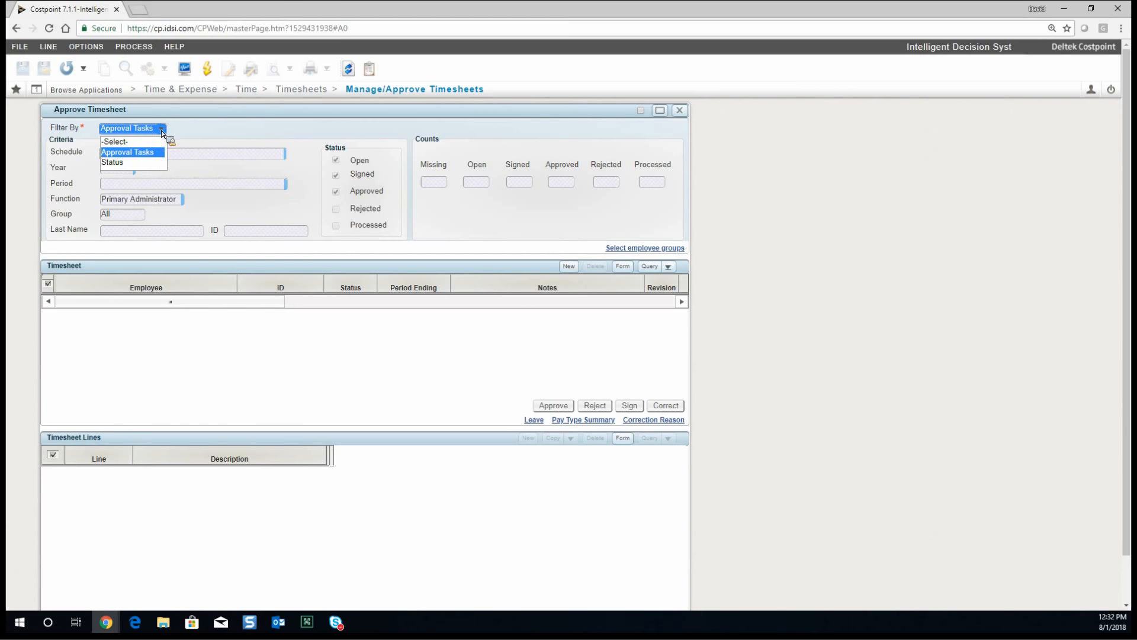
left_click(151, 165)
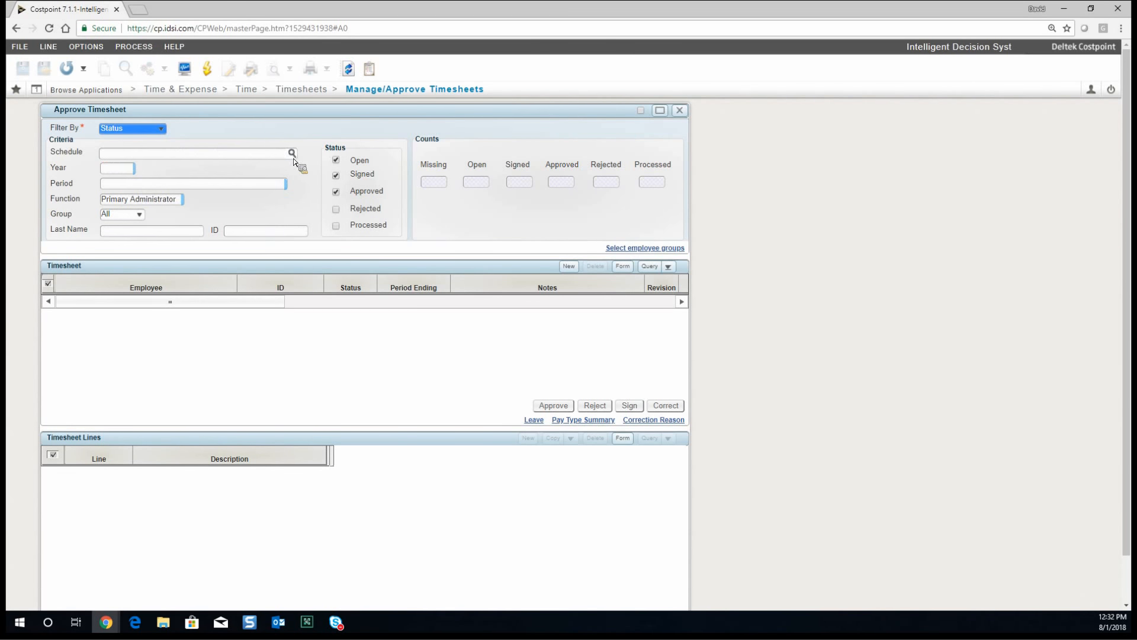
left_click(294, 155)
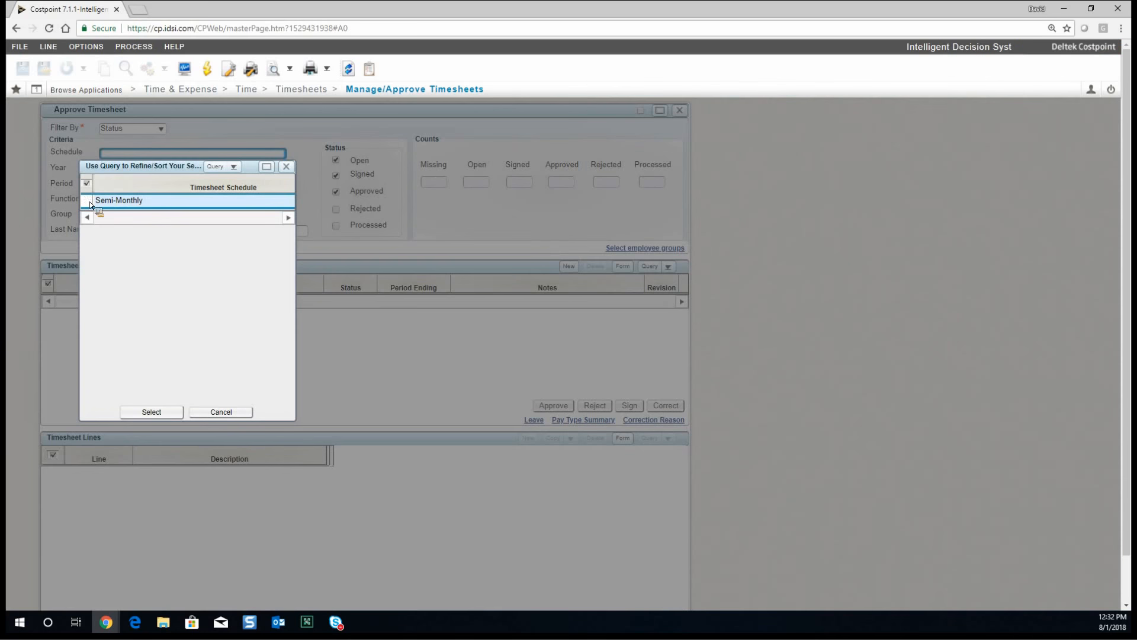
double_click(90, 201)
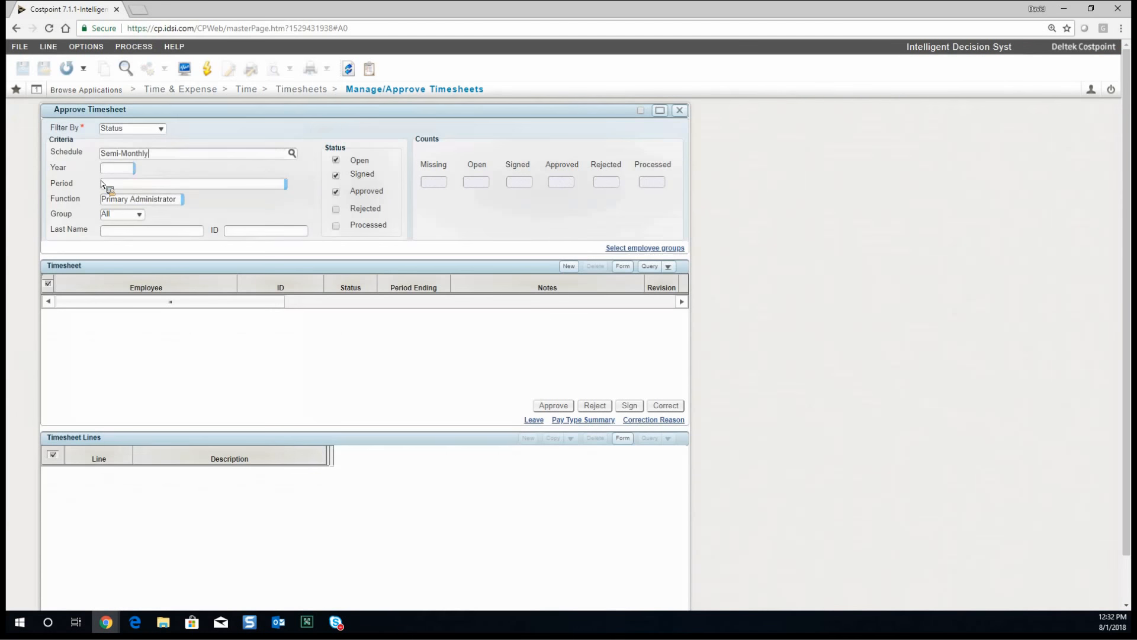
Set the criteria year to 2018 and the period to 08/15/2018 Semi-Monthly.
left_click(127, 170)
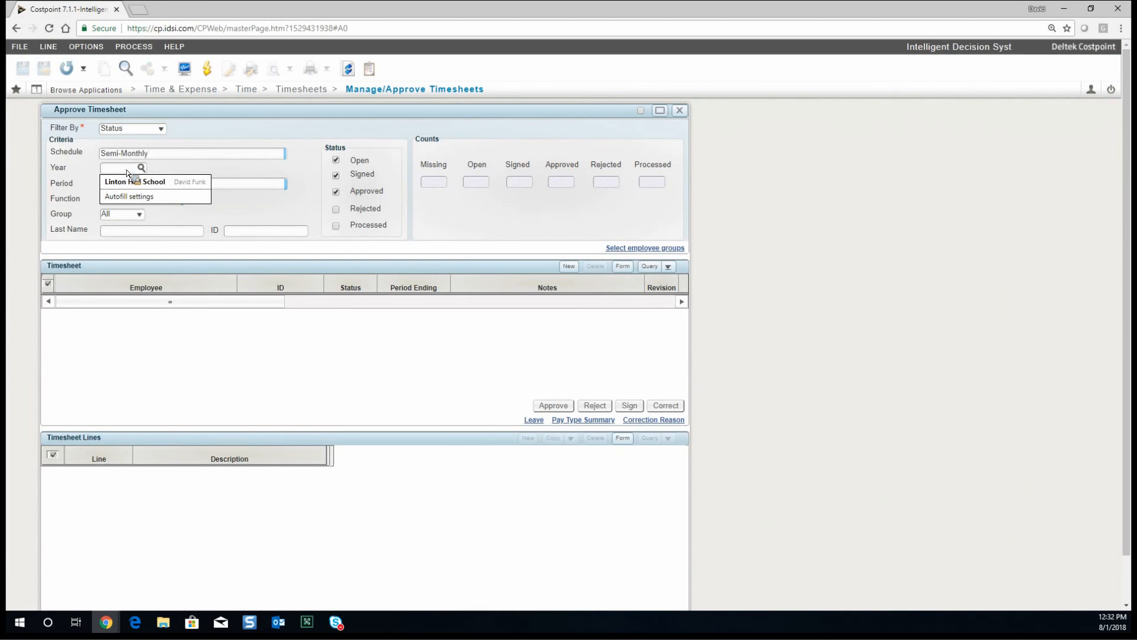
type("2018")
key("Tab")
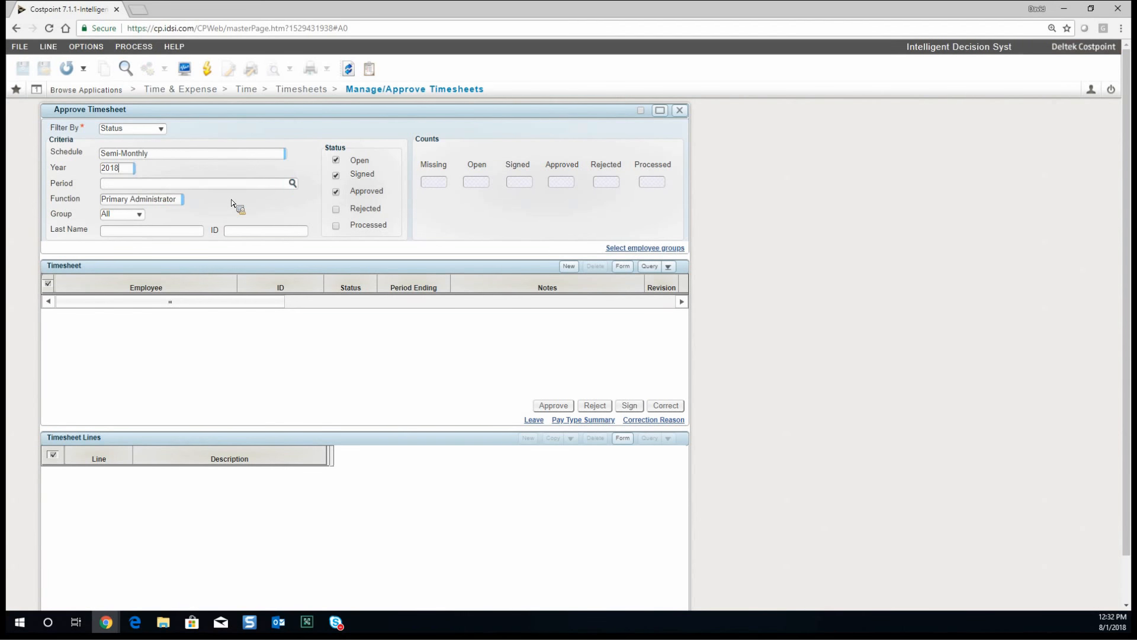
left_click(291, 183)
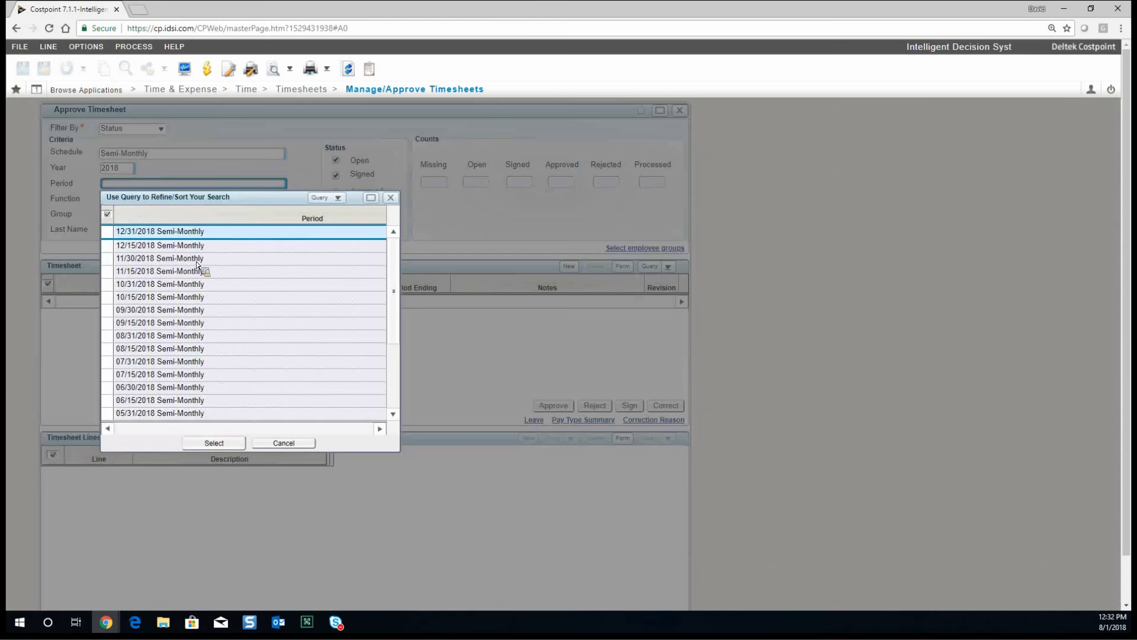
left_click(110, 350)
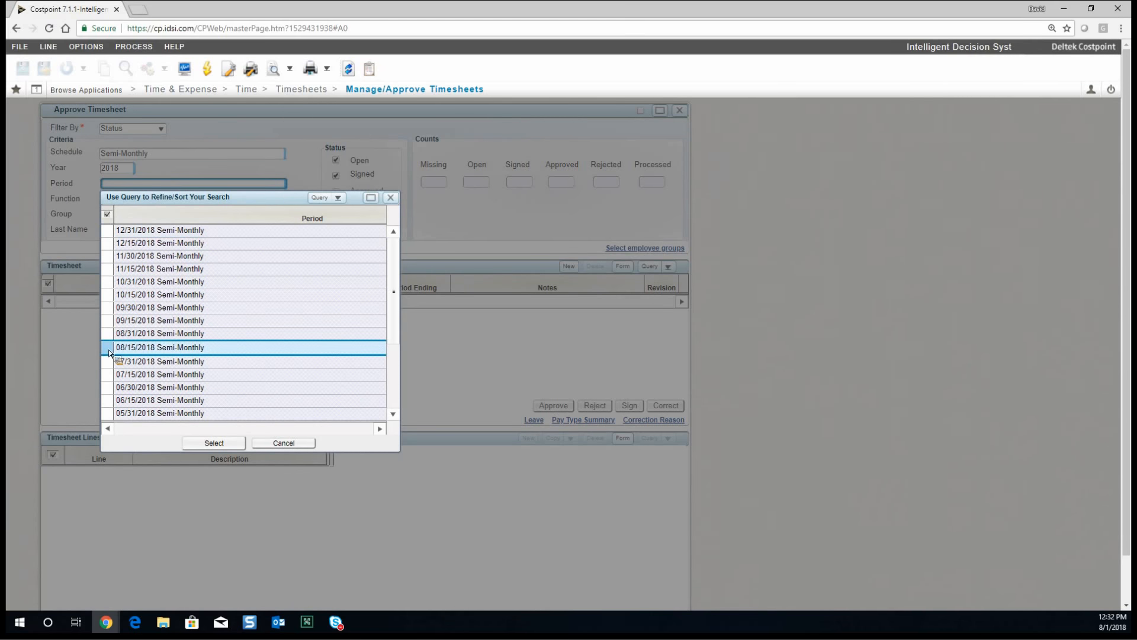
double_click(109, 350)
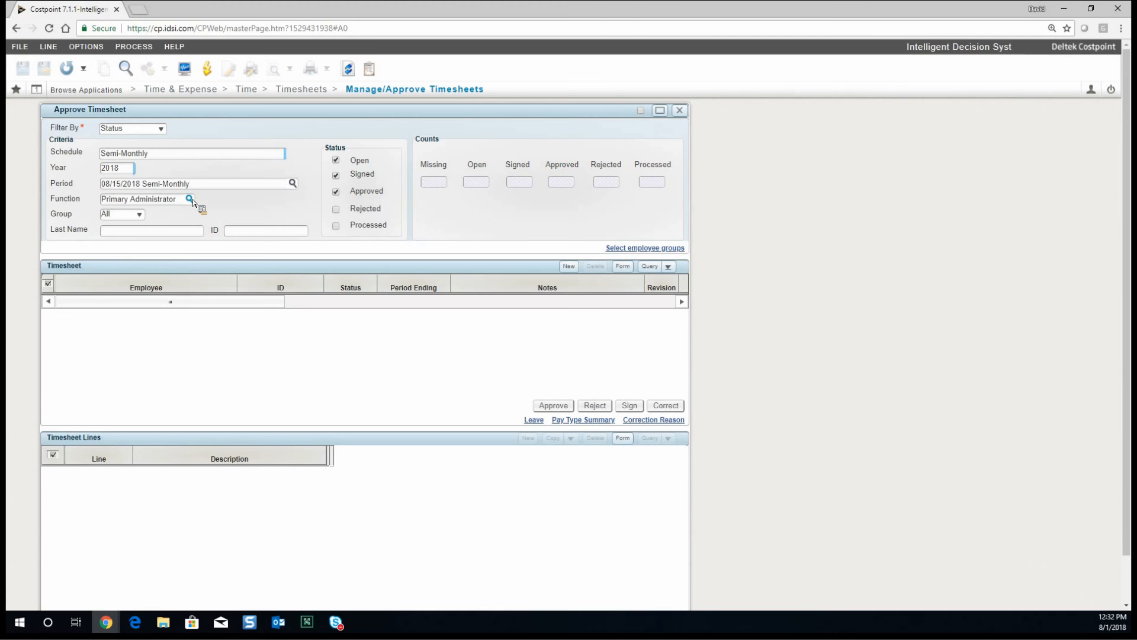
Choose the Primary Administrator function and limit the group criterion to the selected Intelligent Decision Syst employee group.
left_click(190, 199)
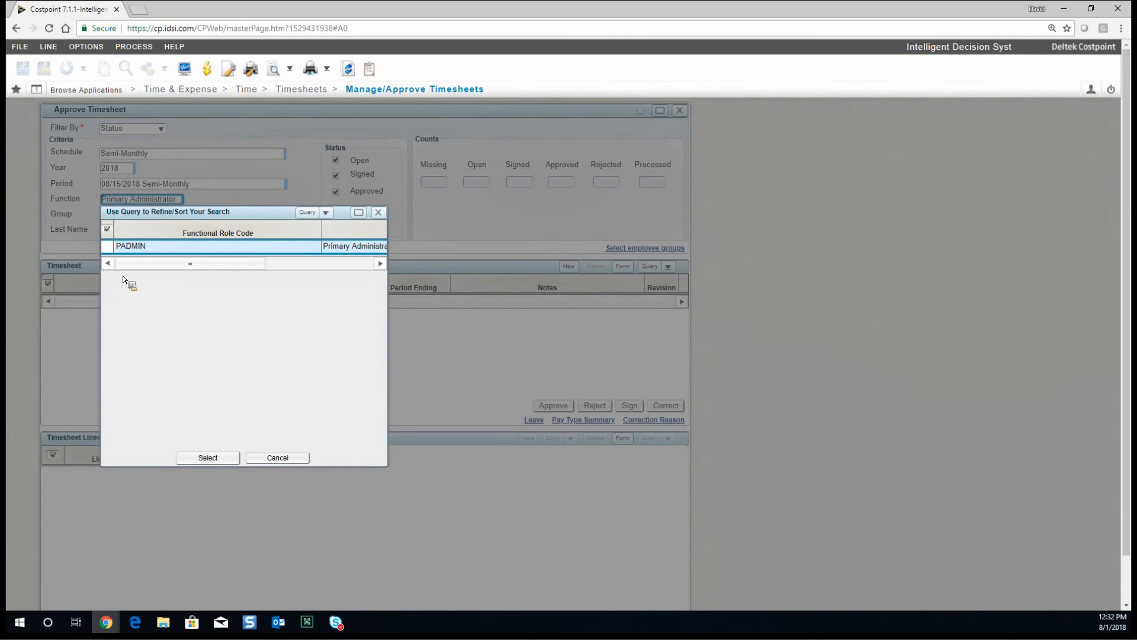
double_click(112, 248)
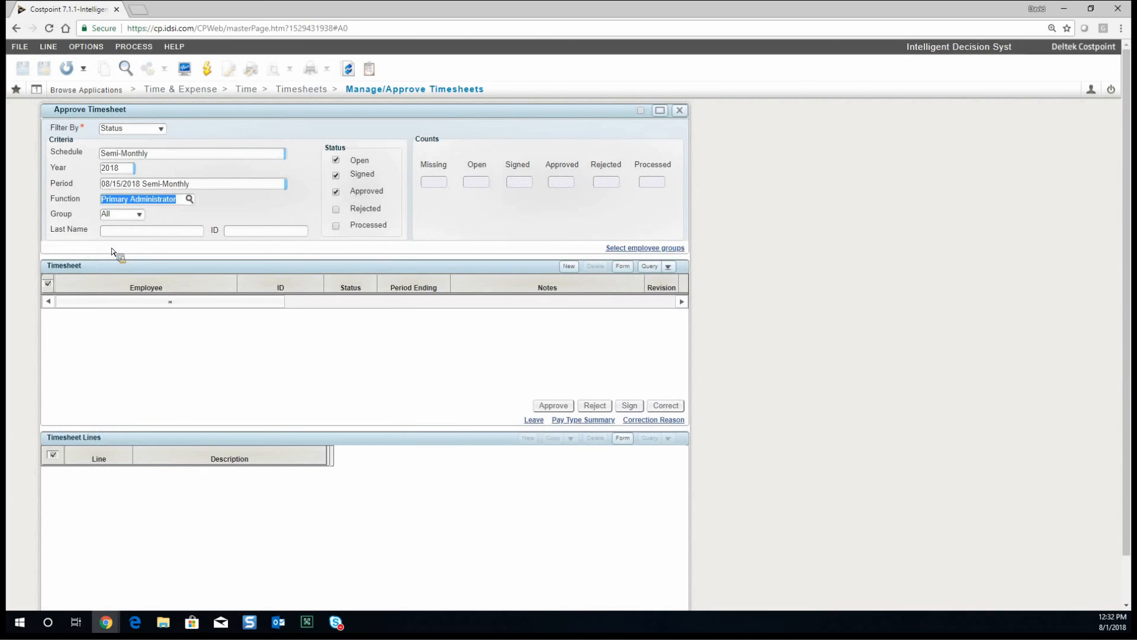
left_click(129, 218)
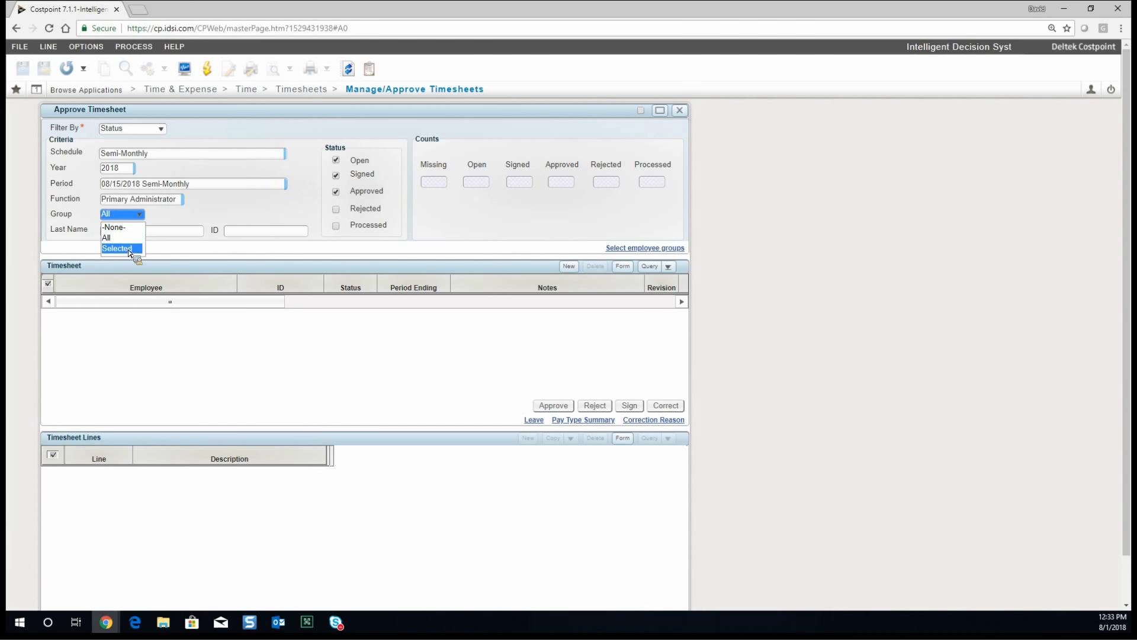
left_click(130, 249)
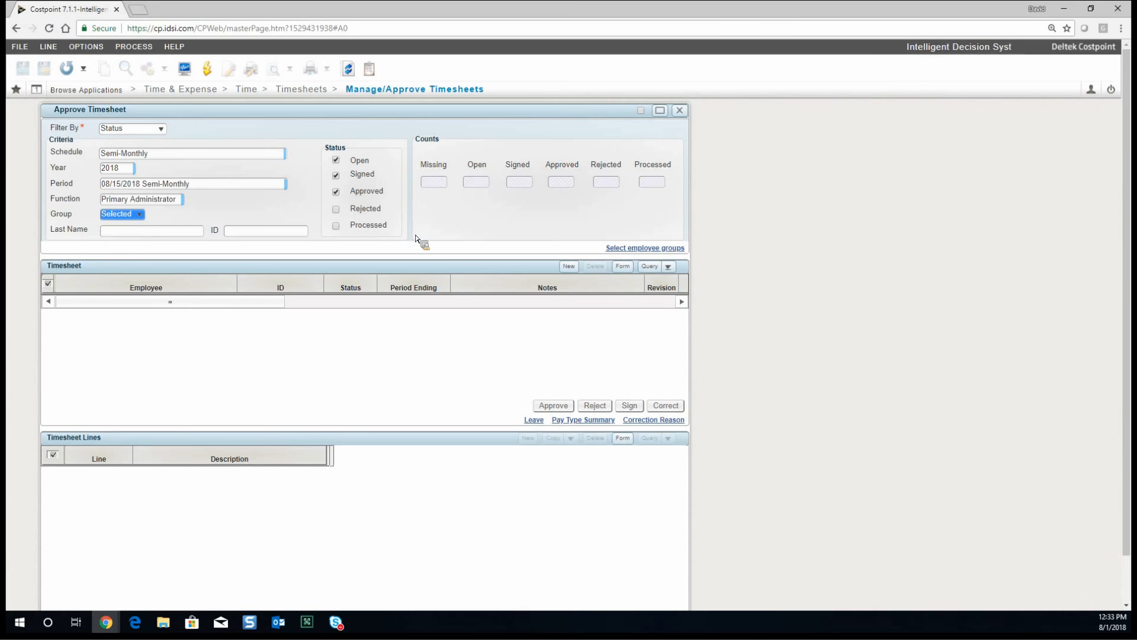
left_click(632, 250)
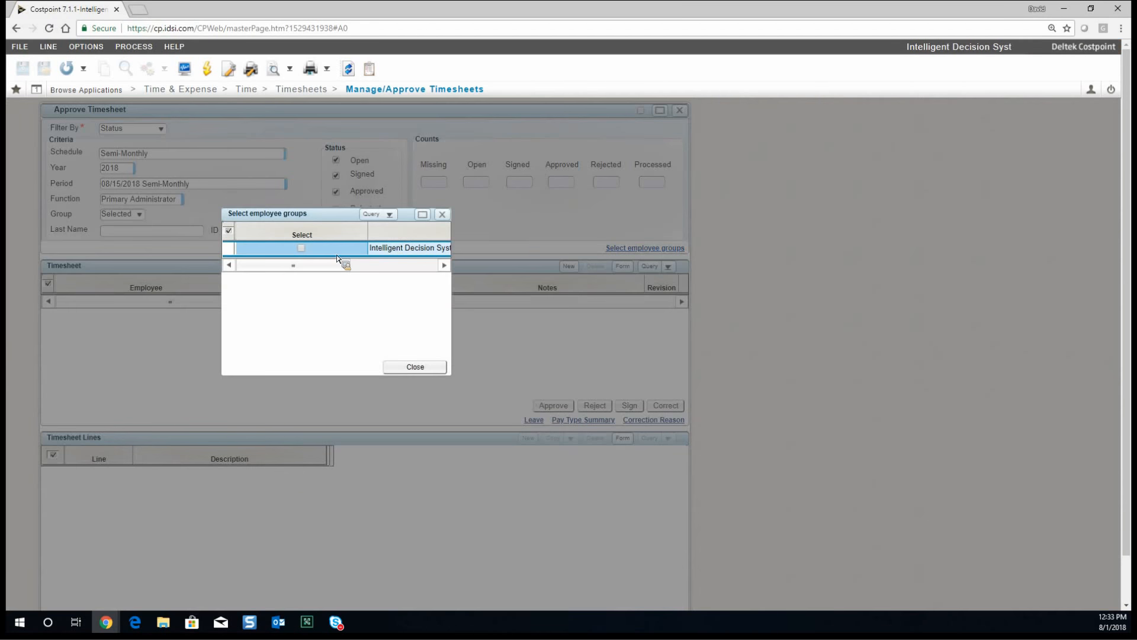
left_click_drag(322, 264, 403, 269)
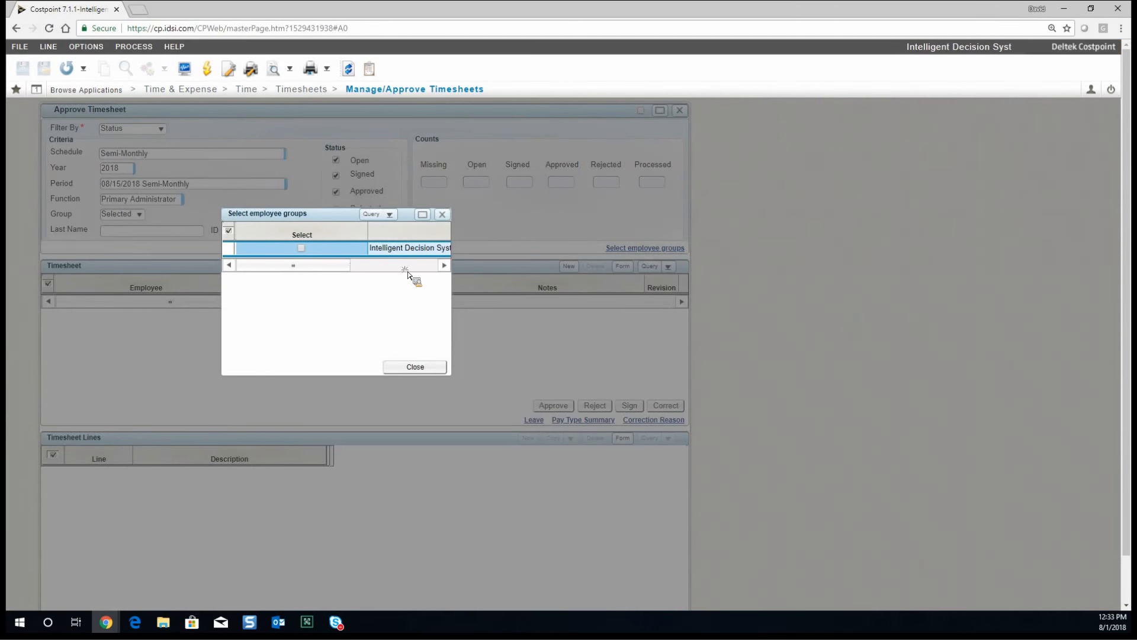
left_click(302, 249)
left_click(415, 367)
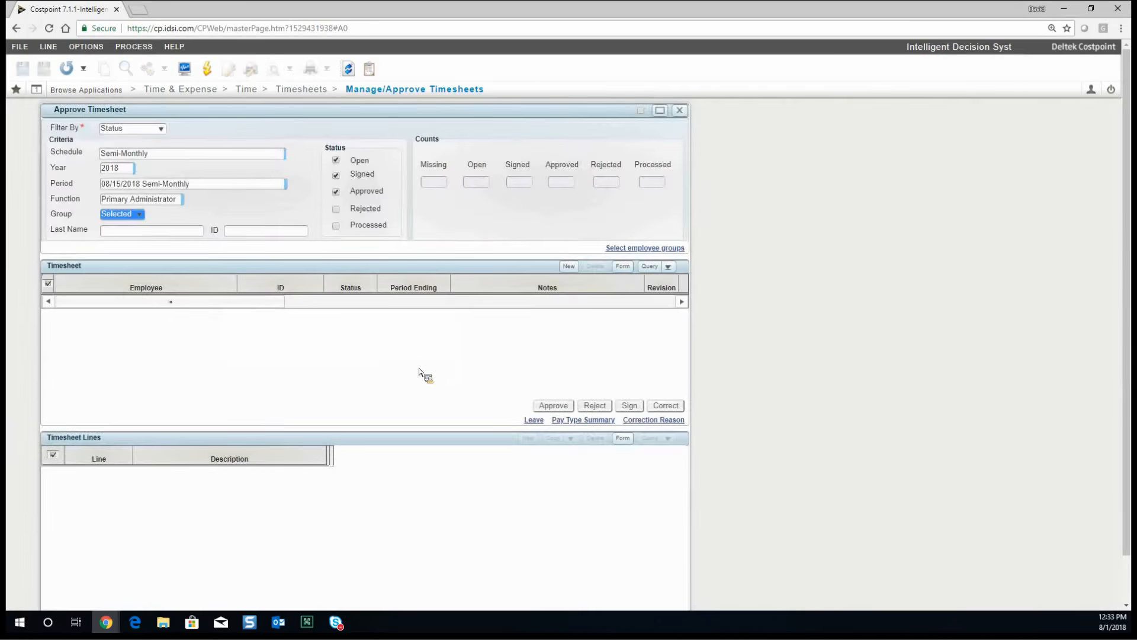
Load the timesheets matching the criteria for Open, Signed and Approved statuses, leaving the last name and ID blank.
left_click(168, 235)
left_click(268, 234)
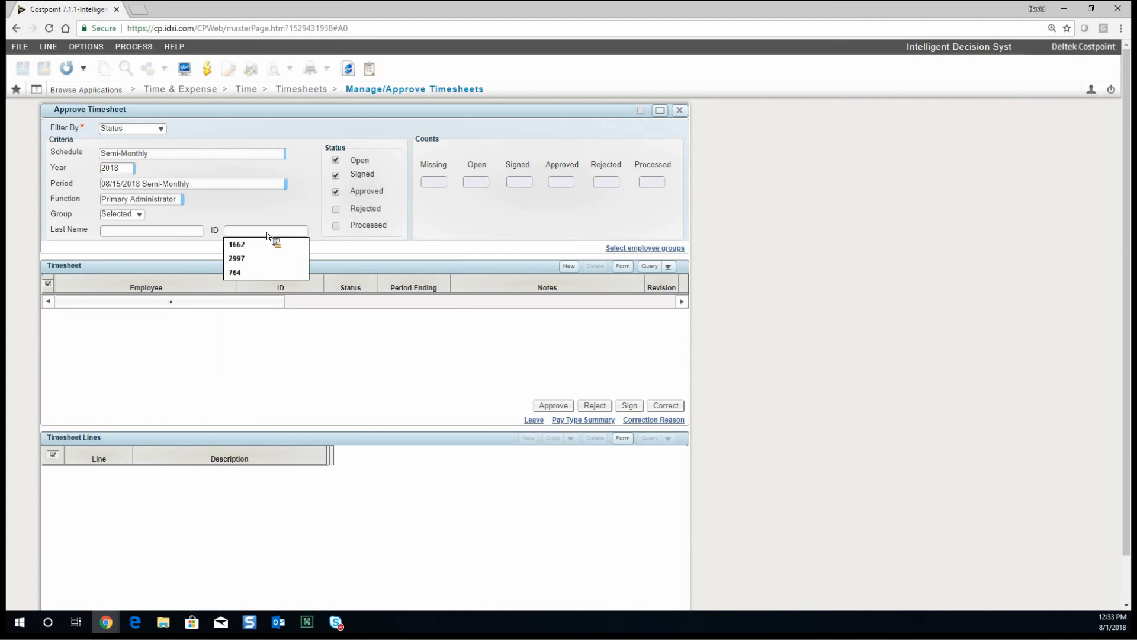
left_click(267, 235)
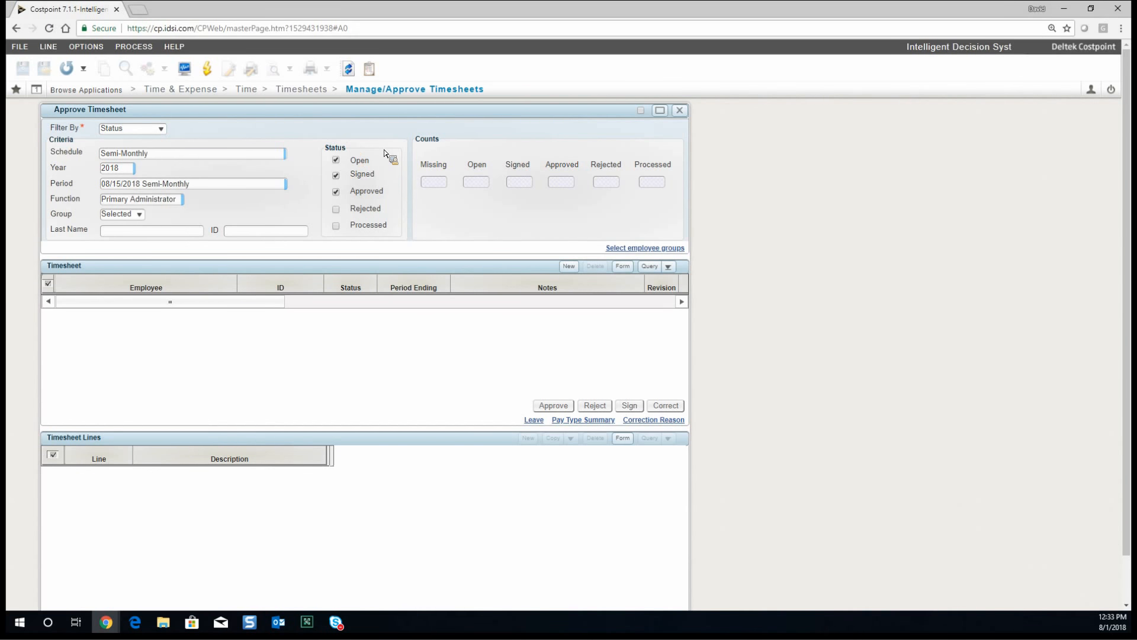
left_click(336, 159)
left_click(225, 231)
left_click(191, 156)
left_click(208, 70)
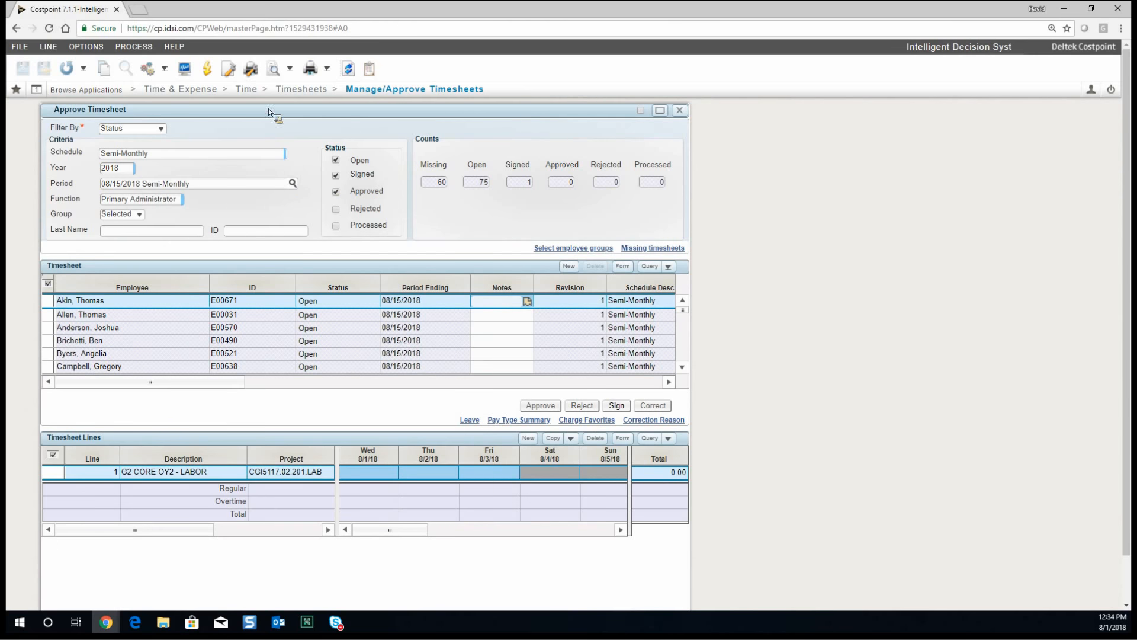
Review the list of employees with missing timesheets down to its end and close it.
left_click(653, 248)
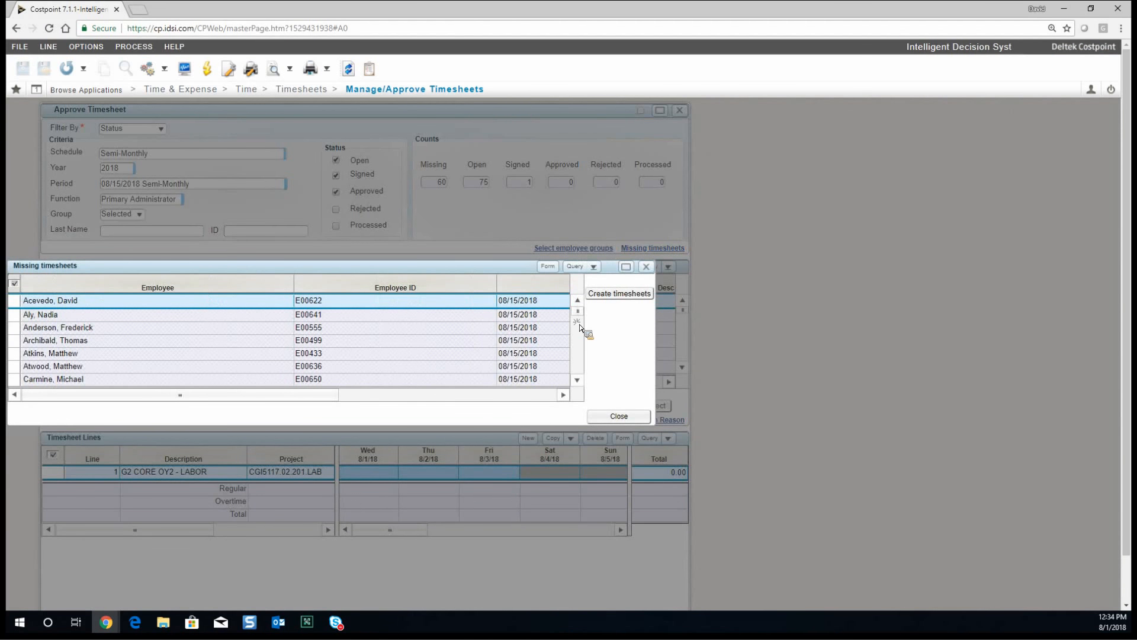
left_click(582, 343)
left_click_drag(584, 345, 586, 387)
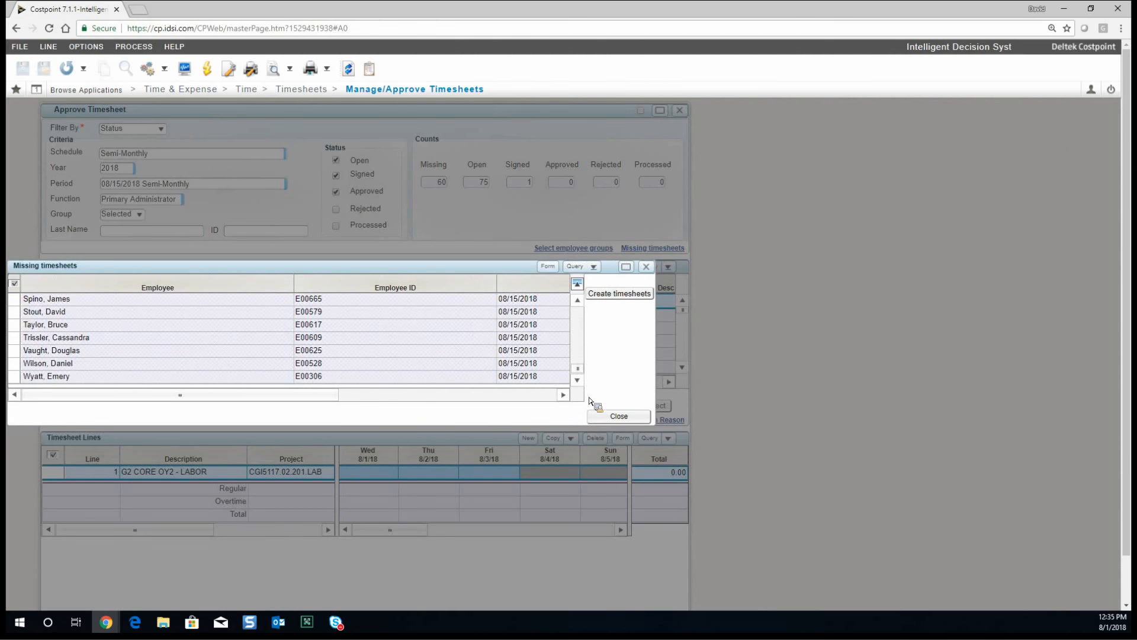
left_click(618, 416)
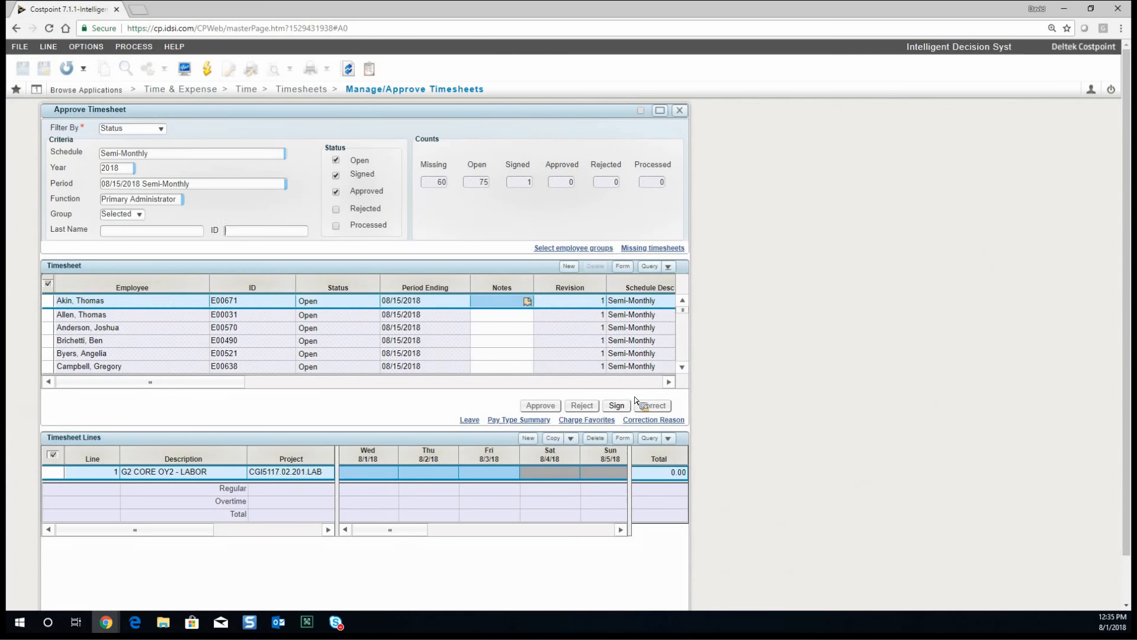
Go through the first several employees in the Timesheet table to examine their timesheet lines.
left_click(54, 307)
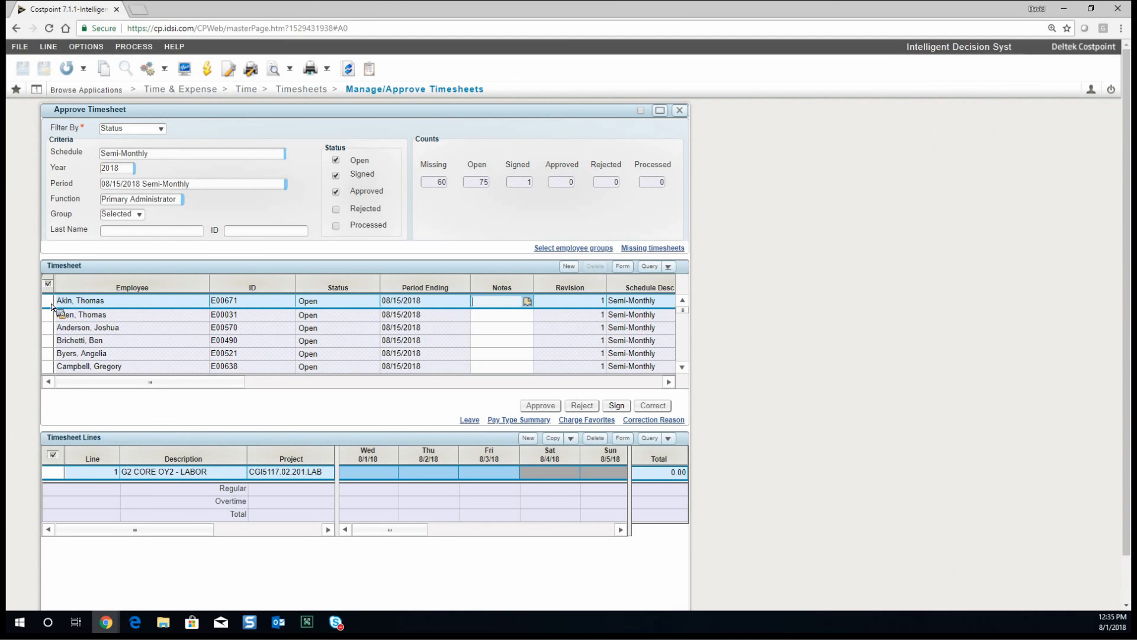
left_click(51, 305)
key("Down")
key("Down")
key("Down")
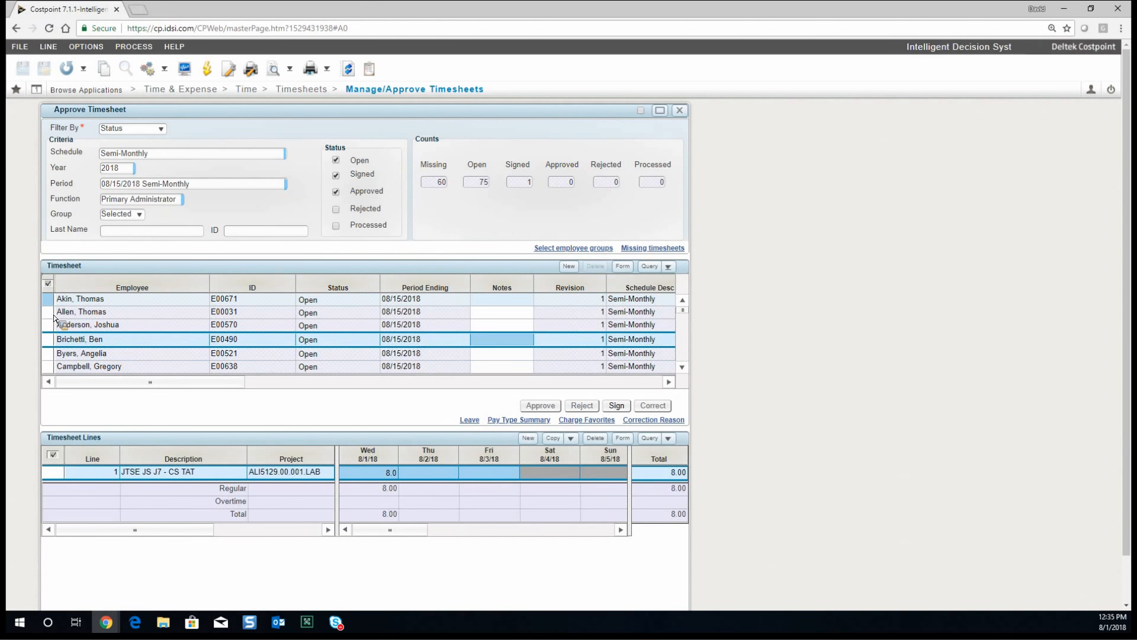
key("Down")
key("Down")
key("Down")
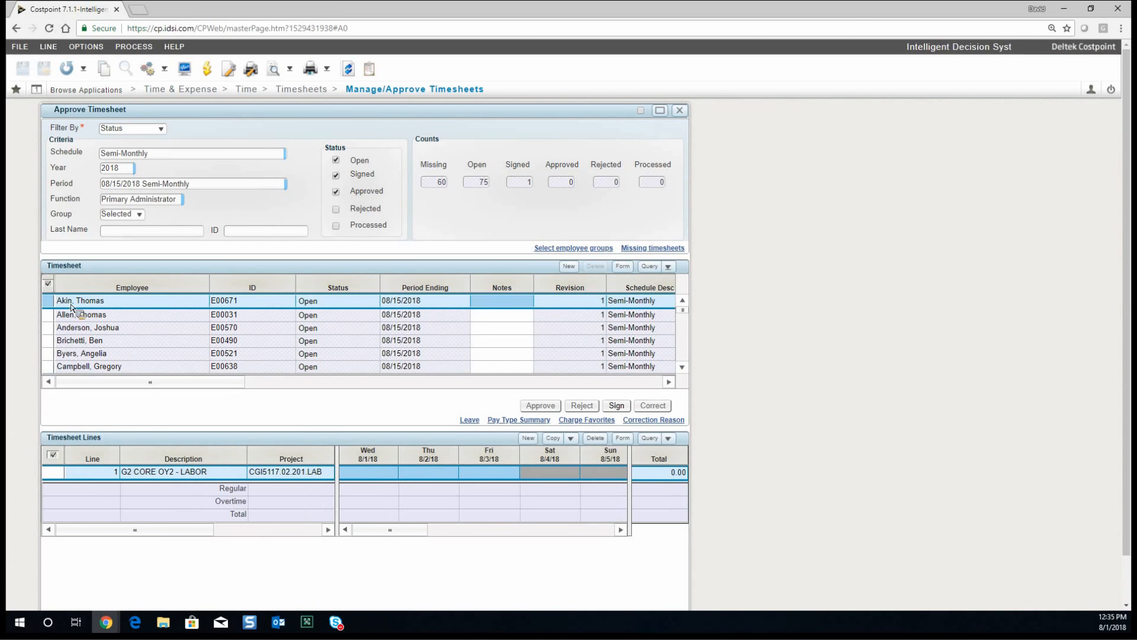
Examine the first timesheet's form details and Revision Explanation, plus the warning and reject reason columns in table view.
left_click(622, 266)
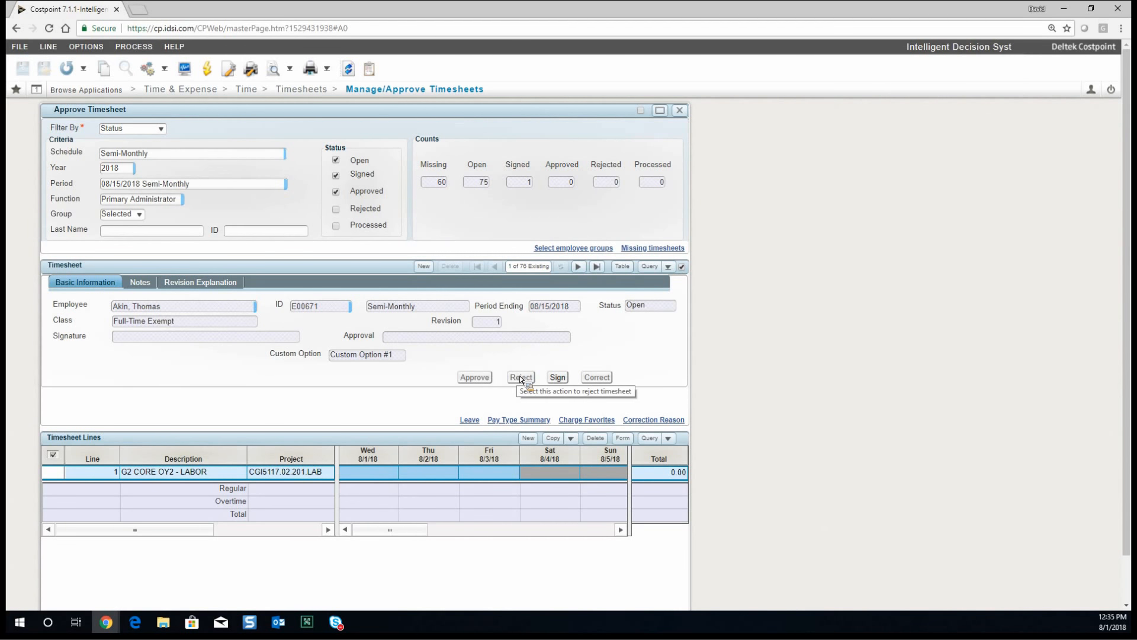
left_click(227, 286)
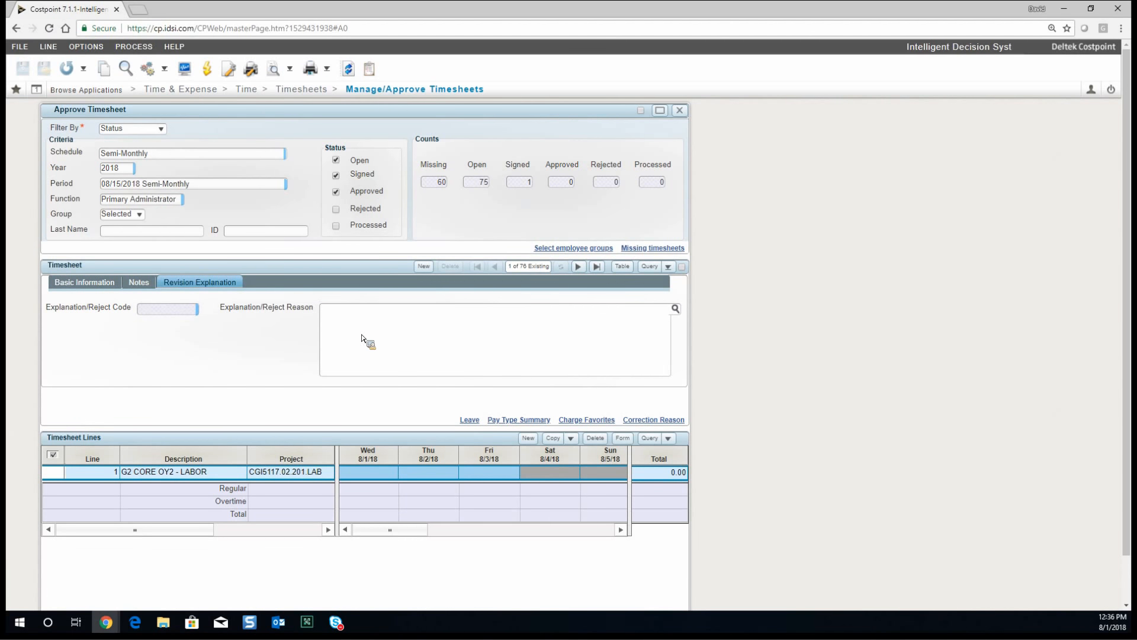
left_click(99, 289)
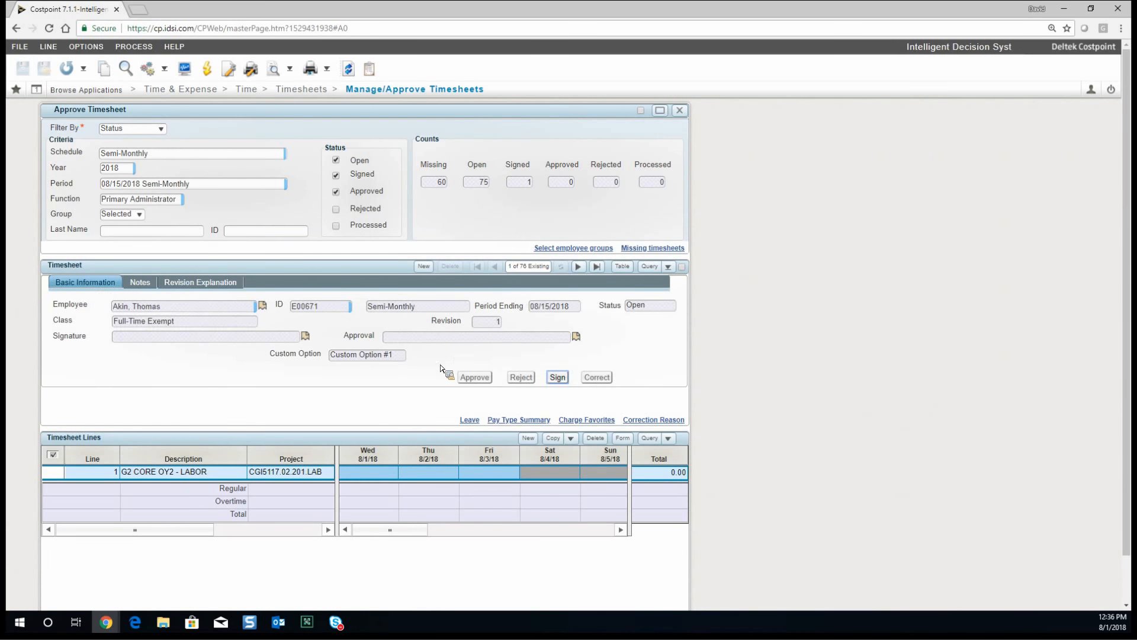
left_click(622, 266)
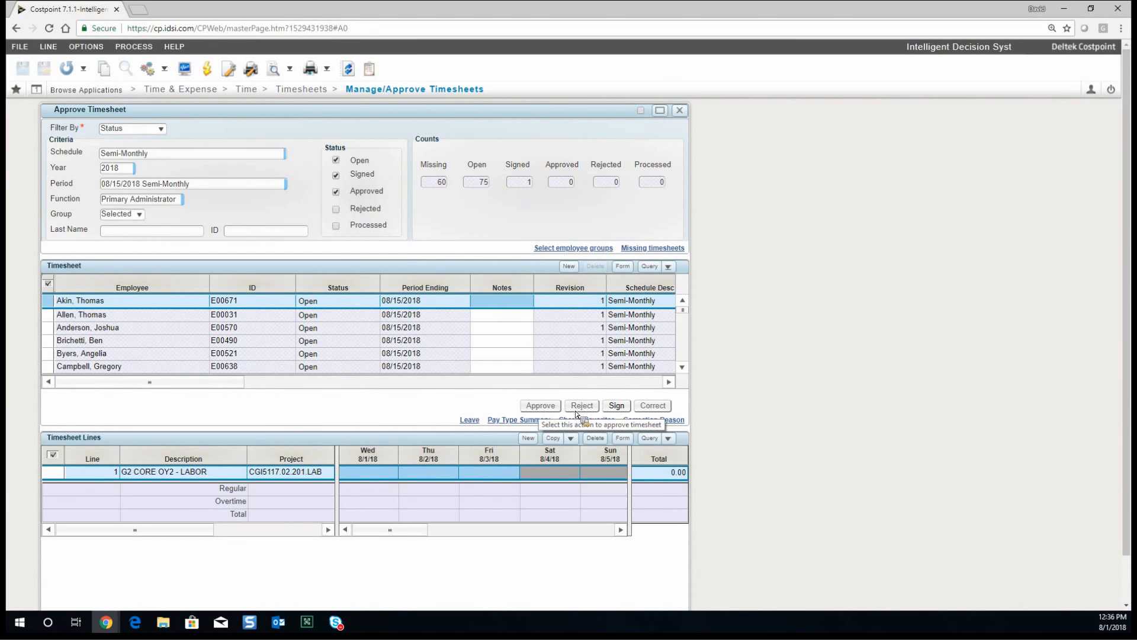
left_click_drag(210, 386, 576, 382)
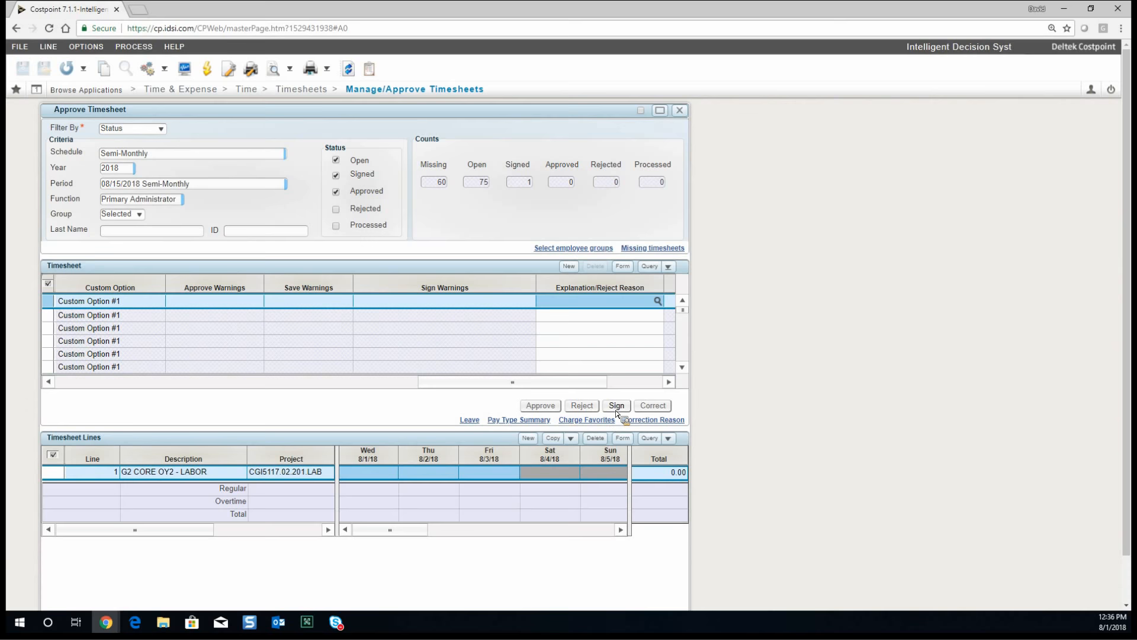
left_click_drag(537, 384, 49, 380)
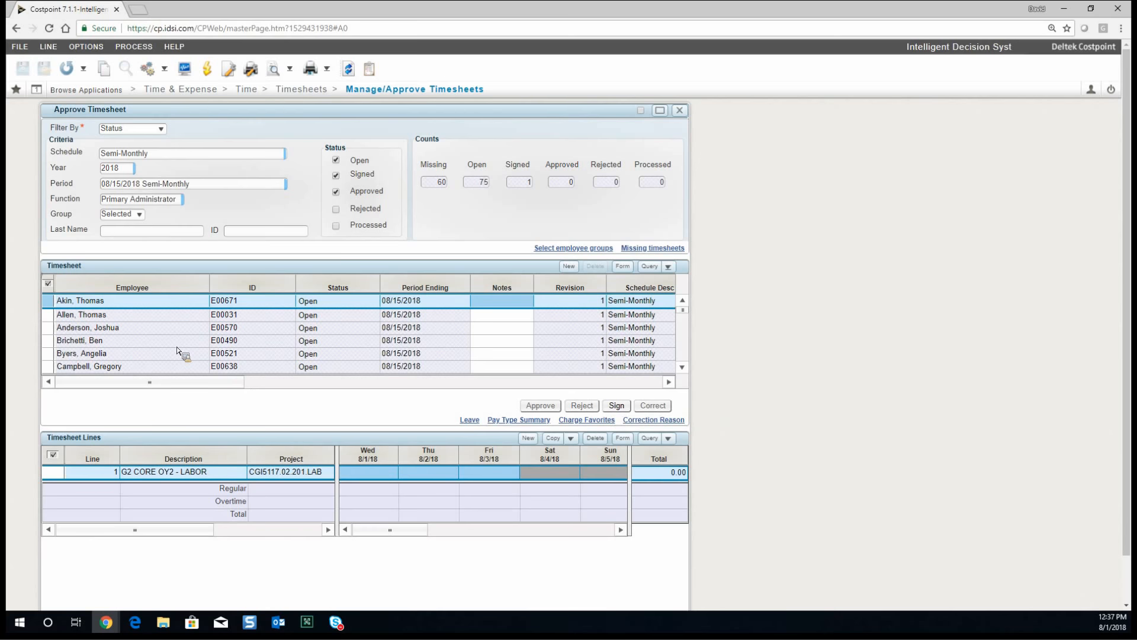
Reopen the missing timesheets list for the 08/15/2018 period, look through its employees and close it without creating timesheets.
left_click(153, 301)
left_click(670, 251)
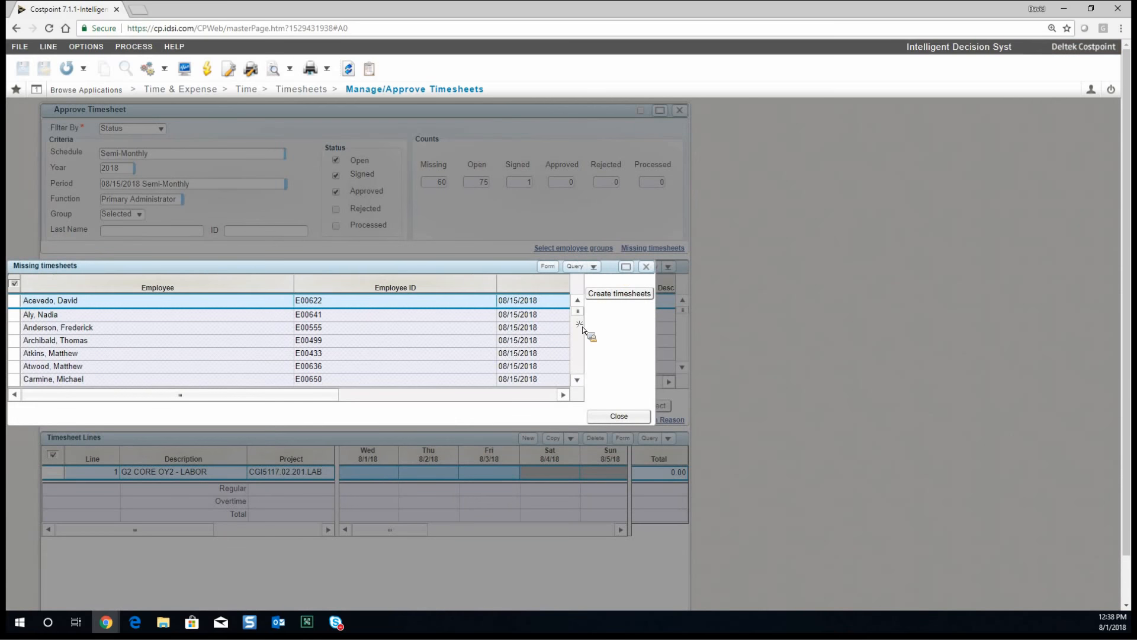
scroll(582, 352, "down", 18)
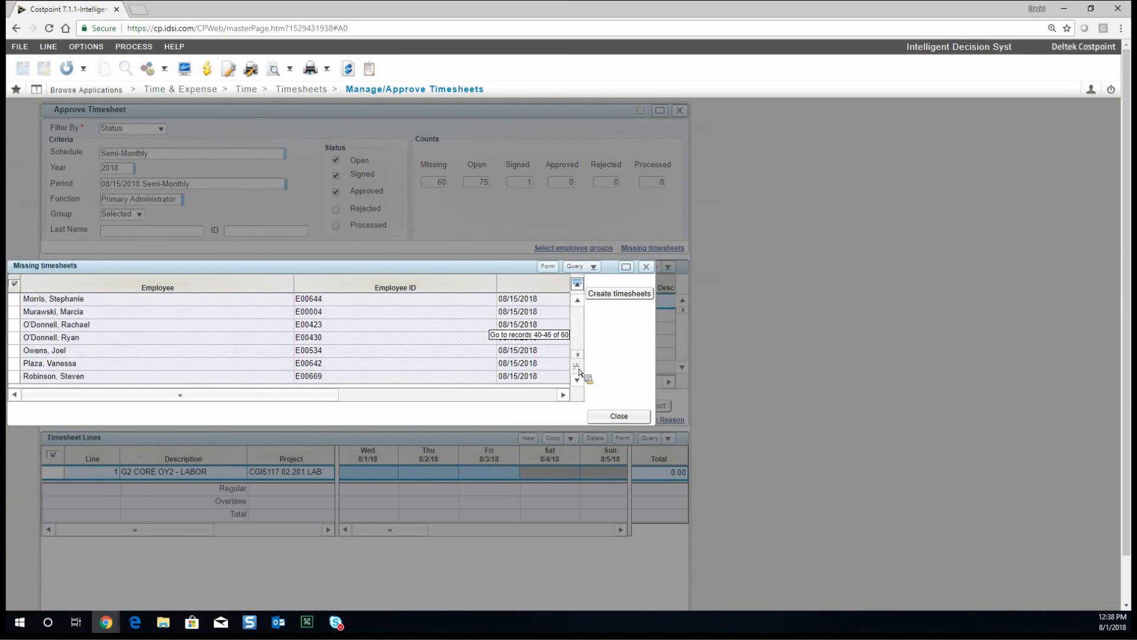
scroll(581, 325, "up", 18)
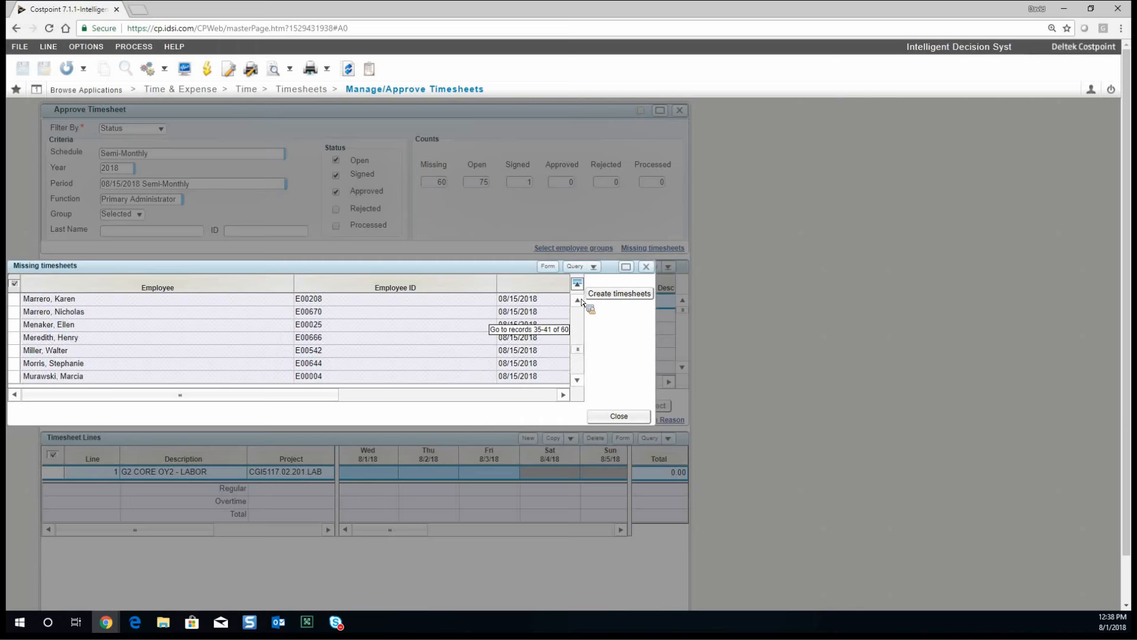
left_click(648, 270)
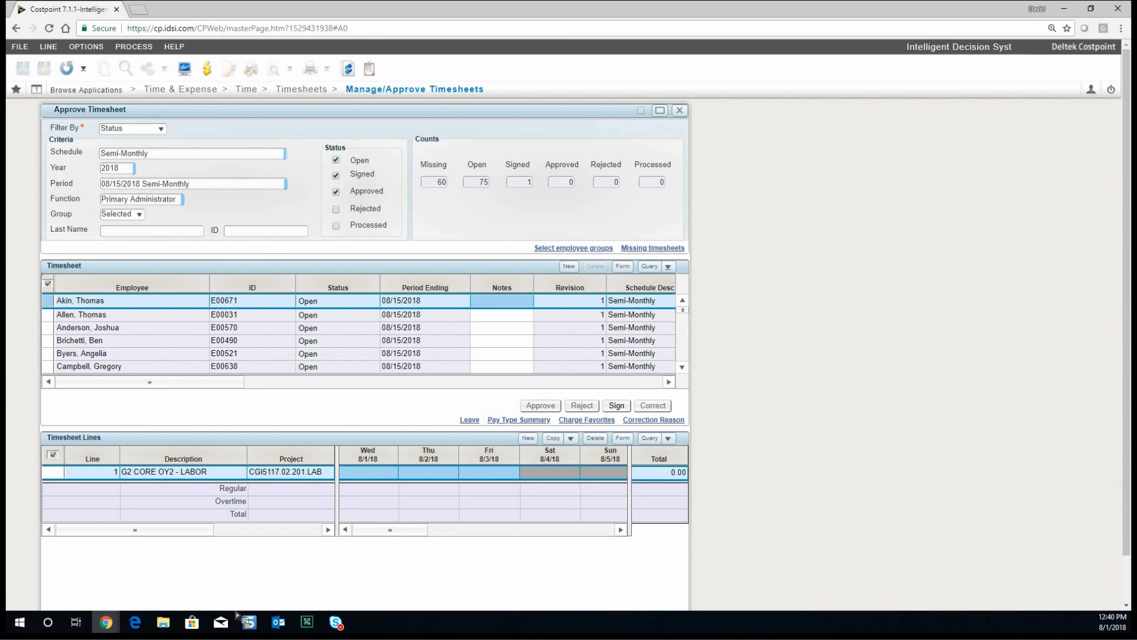
mouse_move(293, 621)
left_click(294, 621)
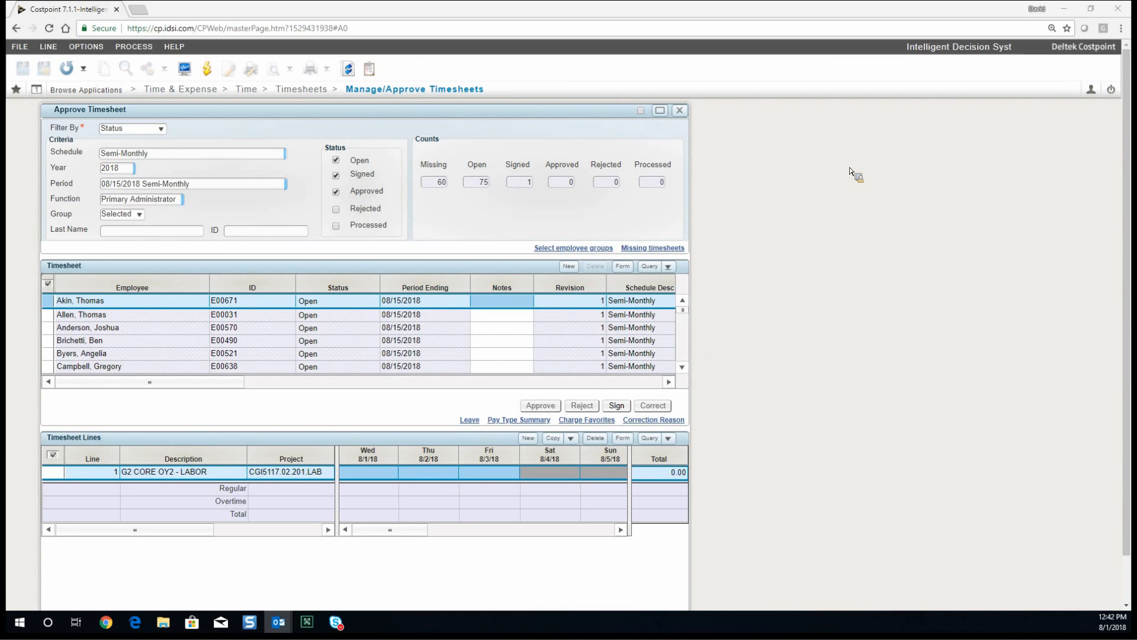
Close the Approve Timesheet application and discard the unsaved changes.
left_click(686, 112)
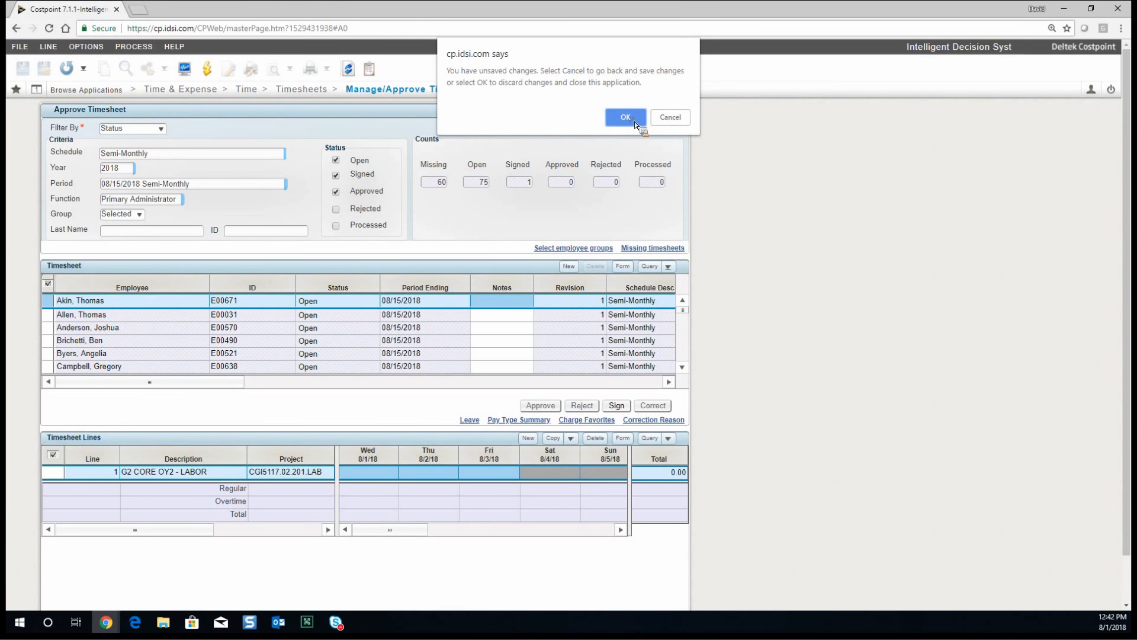
left_click(635, 124)
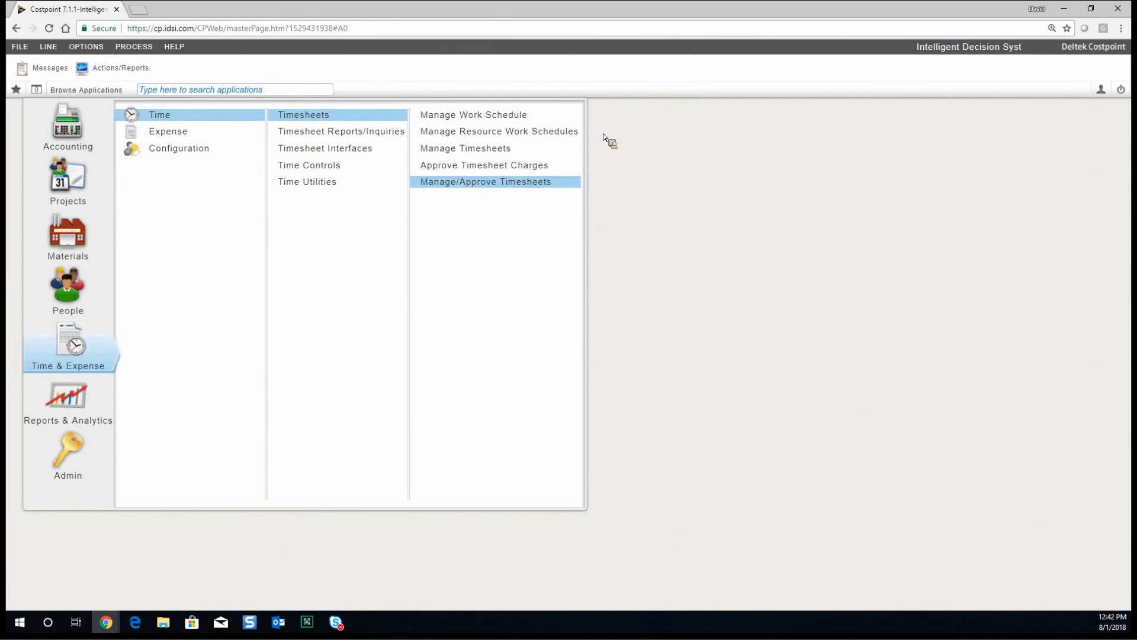